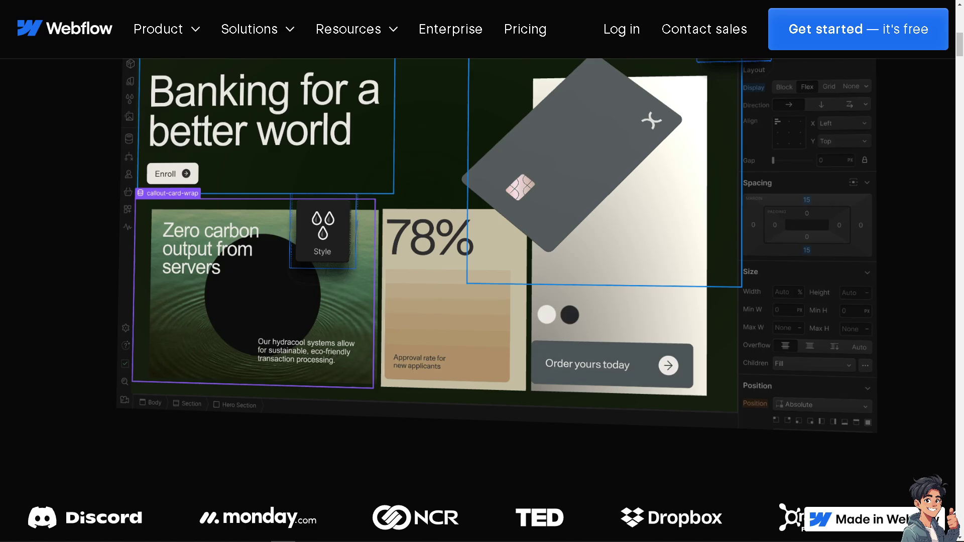
- Scroll the Webflow homepage on the way to the dashboard's All sites list
scroll(369, 292, "up", 10)
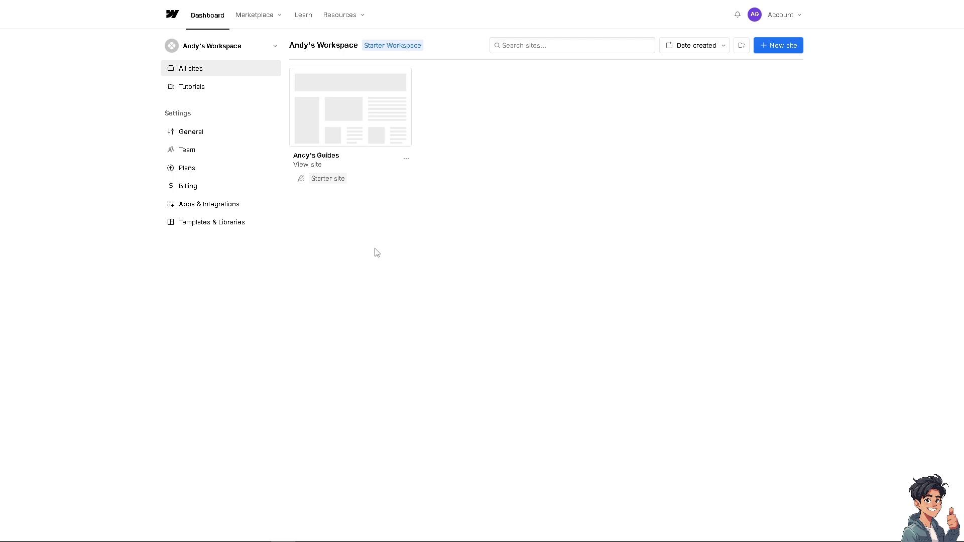
- Open the starter site's Home page in the Designer and request design control
mouse_move(366, 118)
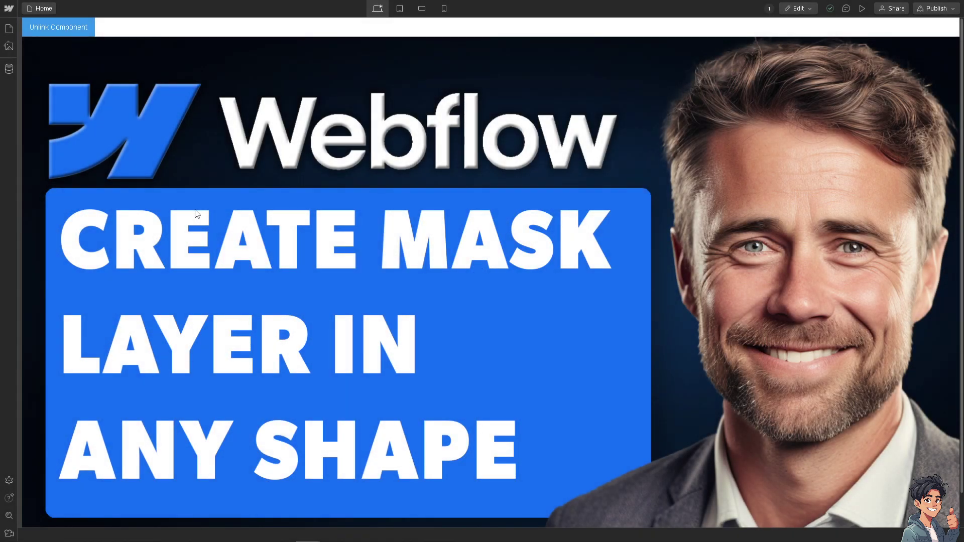
left_click(799, 8)
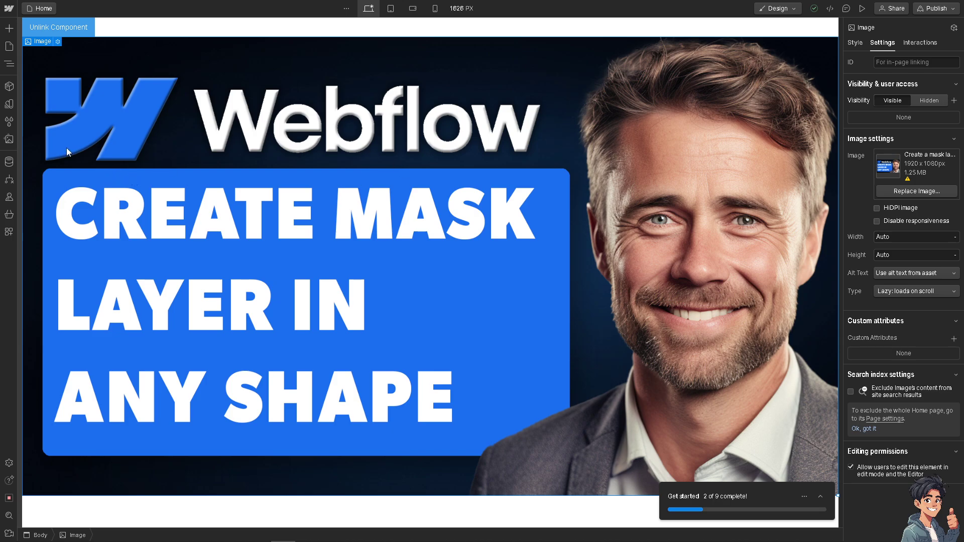
- Search the Apps marketplace for 'clip' and install Clip Path Bae on the site
left_click(9, 234)
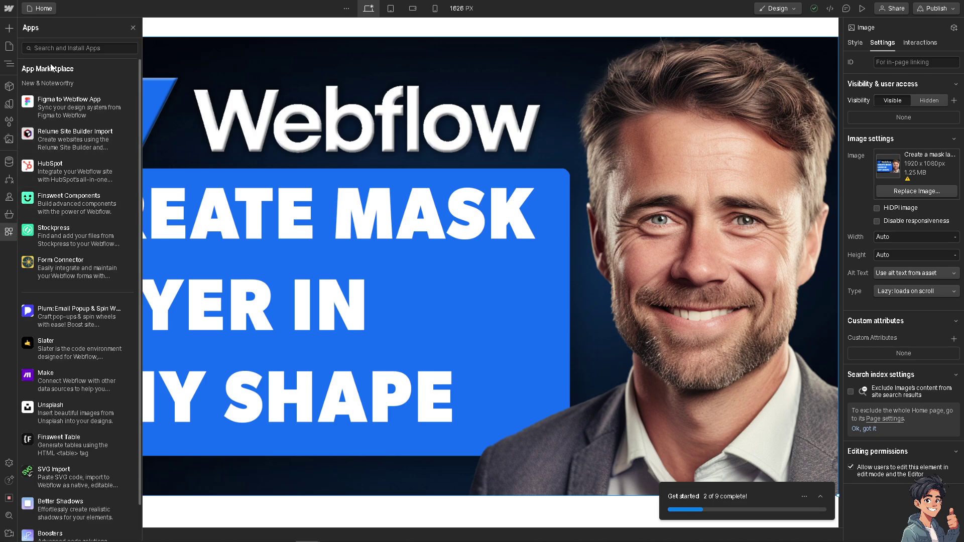
left_click(54, 49)
type("clip")
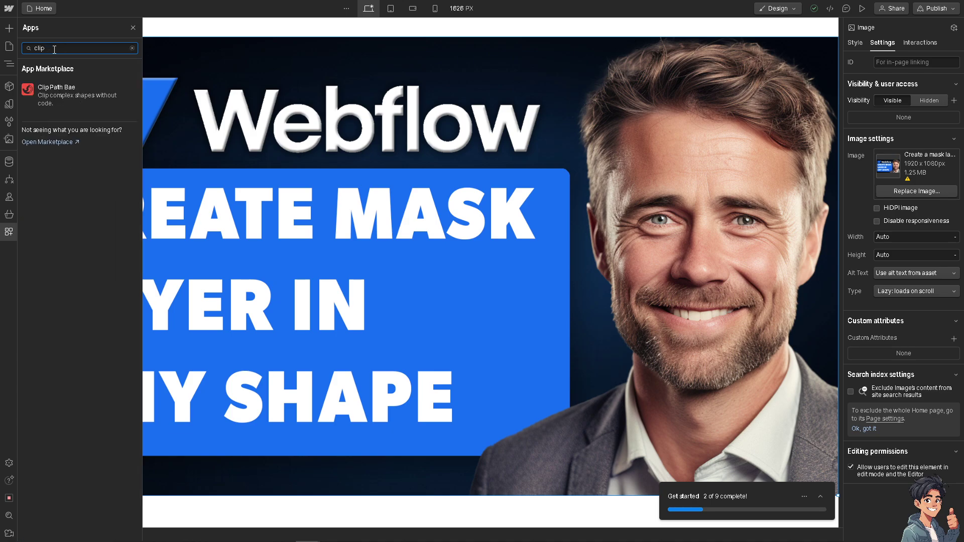
left_click(54, 100)
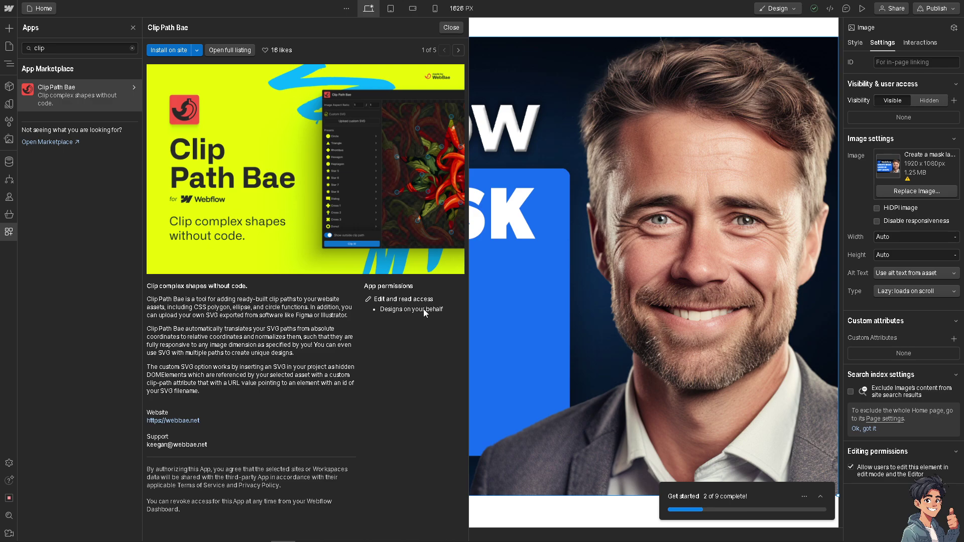
left_click(166, 50)
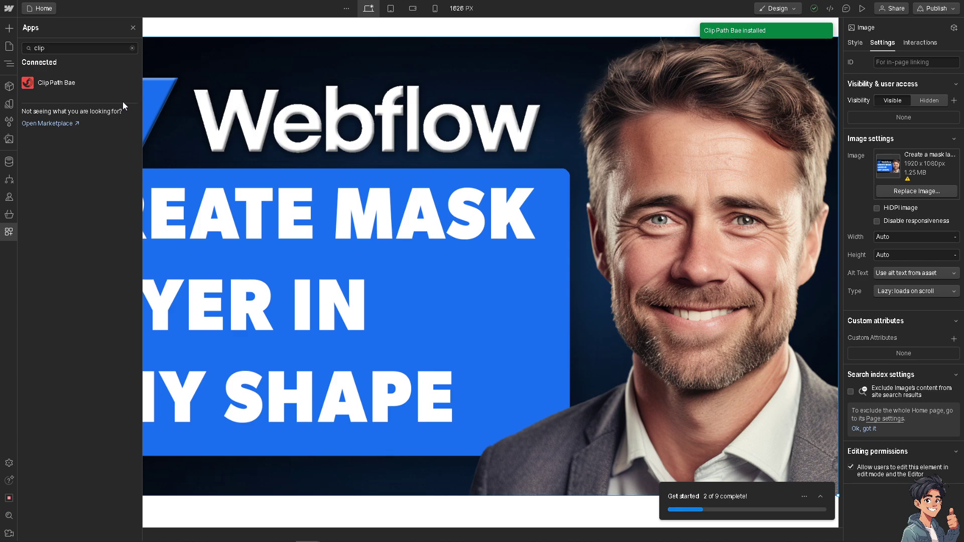
mouse_move(100, 85)
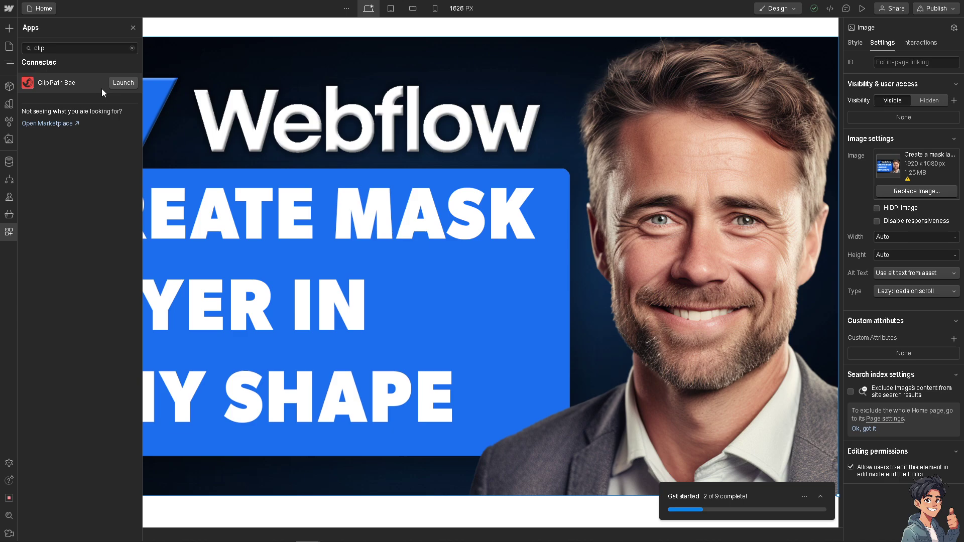
- Launch Clip Path Bae and drag the triangle into polygon(10% 30%, 15% 94%, 92% 66%)
left_click(123, 83)
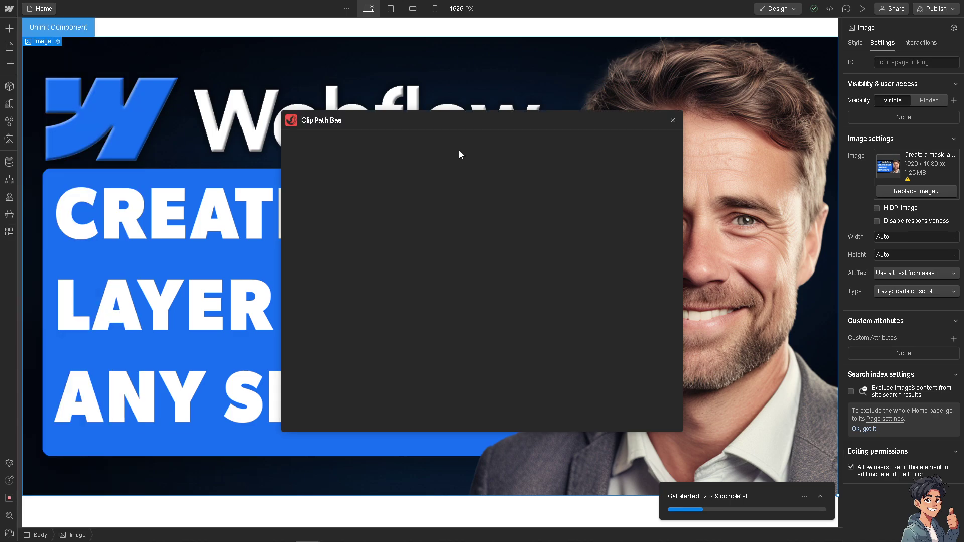
left_click_drag(444, 118, 373, 98)
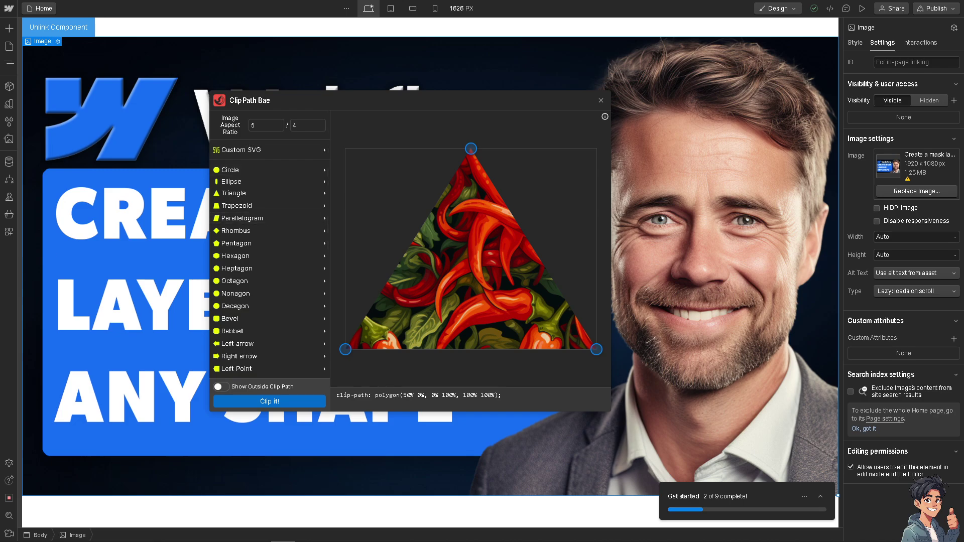
left_click_drag(346, 349, 345, 348)
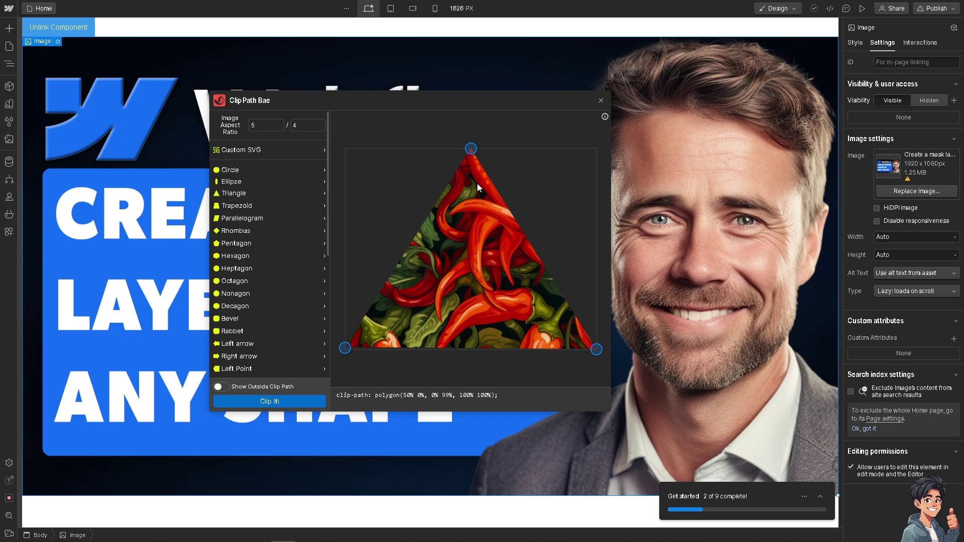
left_click_drag(470, 148, 371, 209)
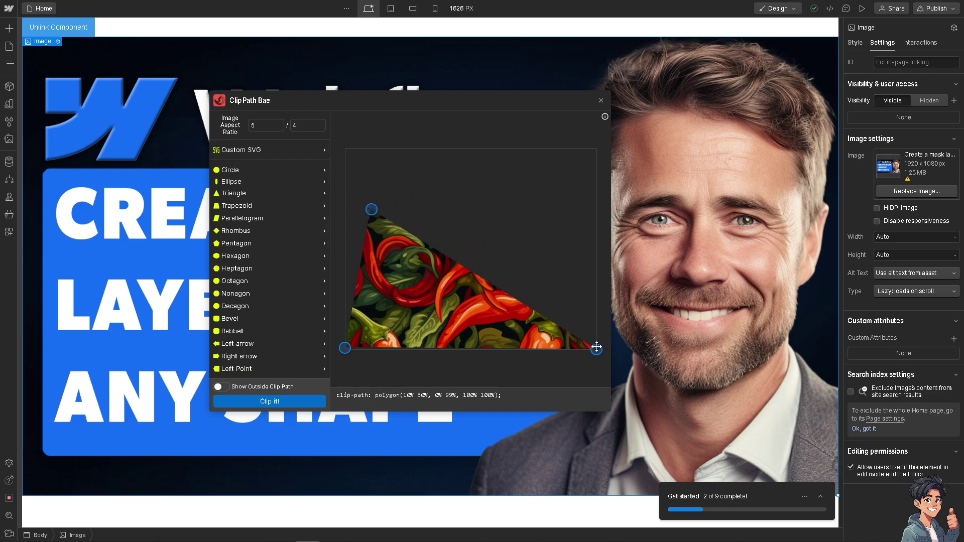
left_click_drag(596, 349, 577, 281)
left_click_drag(345, 347, 383, 340)
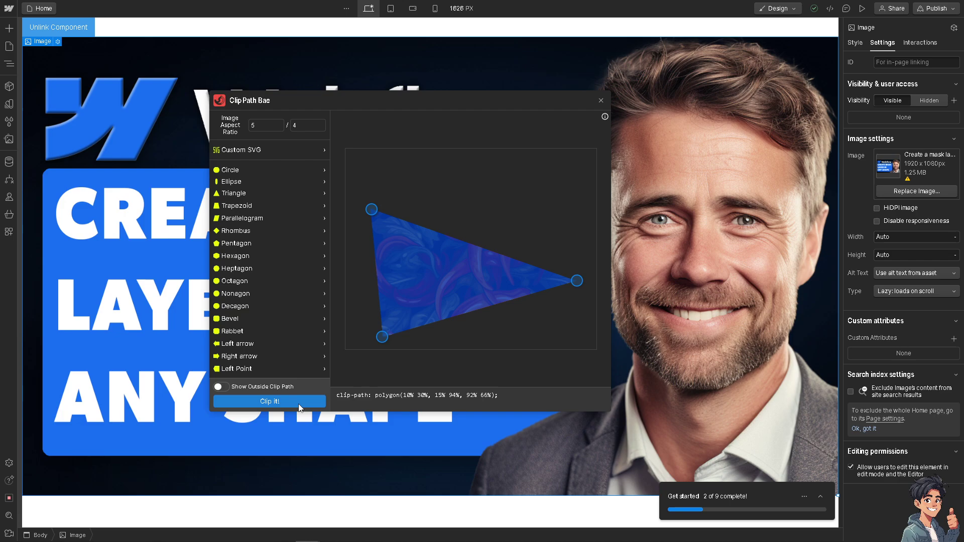
- Apply the triangle, show the area outside the clip, and reshape it to polygon(40% 0%, 0% 78%, 100% 72%)
left_click(269, 402)
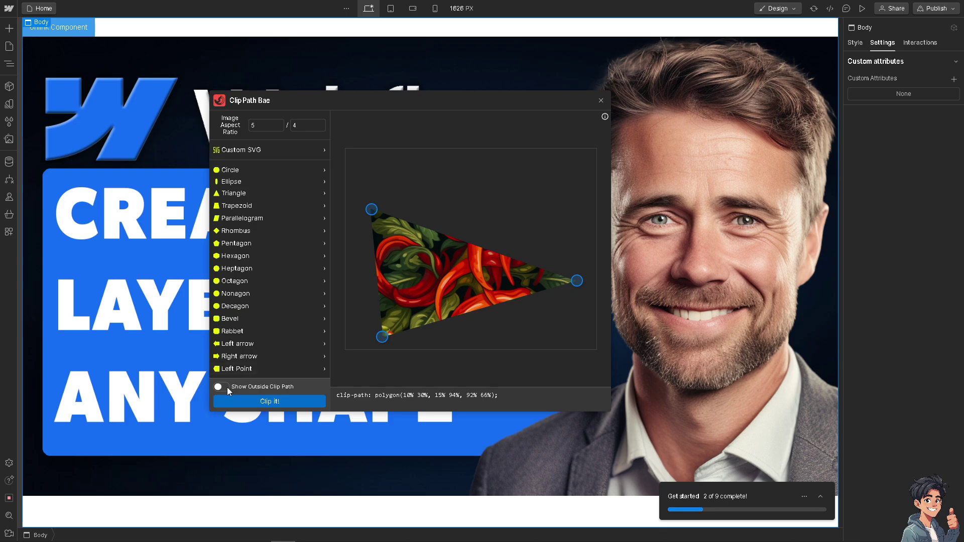
left_click(227, 387)
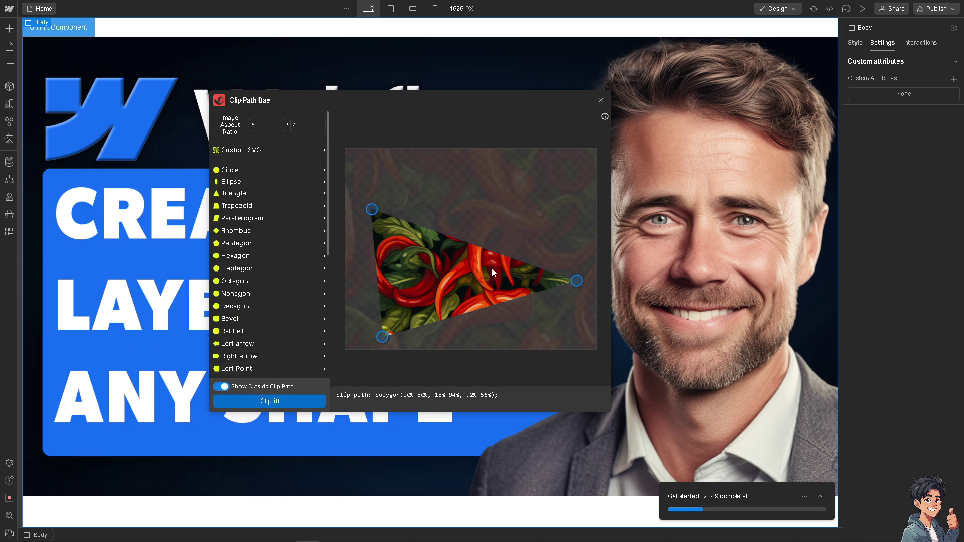
left_click_drag(370, 209, 446, 148)
left_click_drag(382, 336, 346, 277)
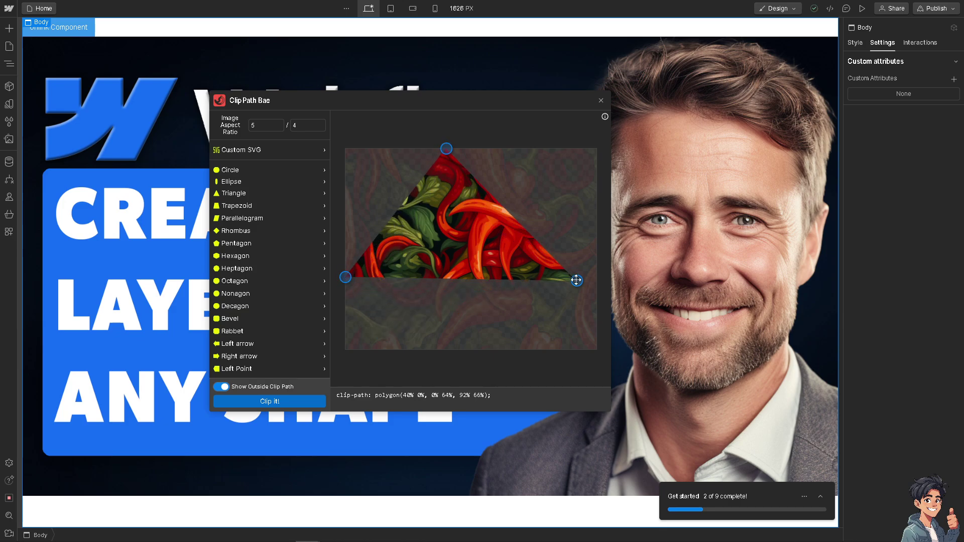
left_click_drag(576, 280, 597, 292)
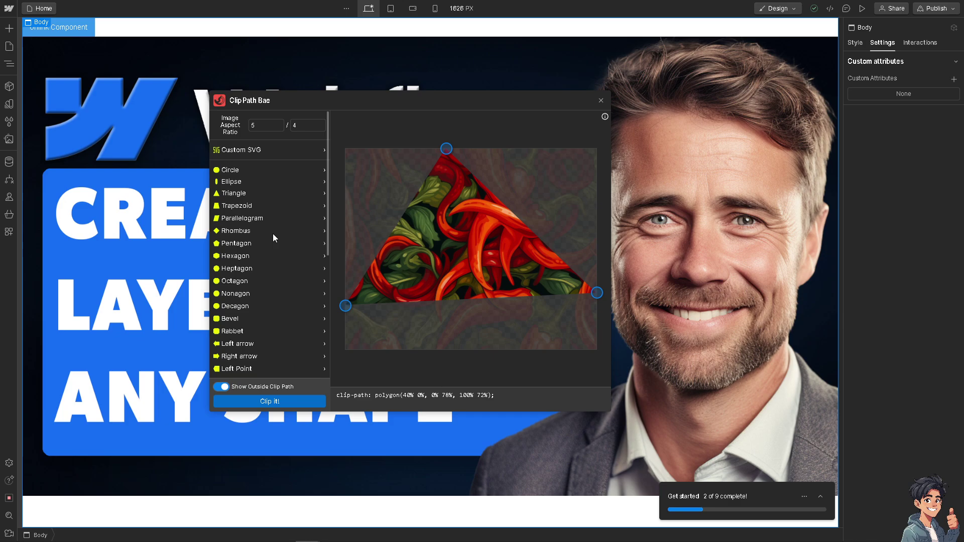
- Apply a circle clip to the image, then select the hero image
left_click(242, 171)
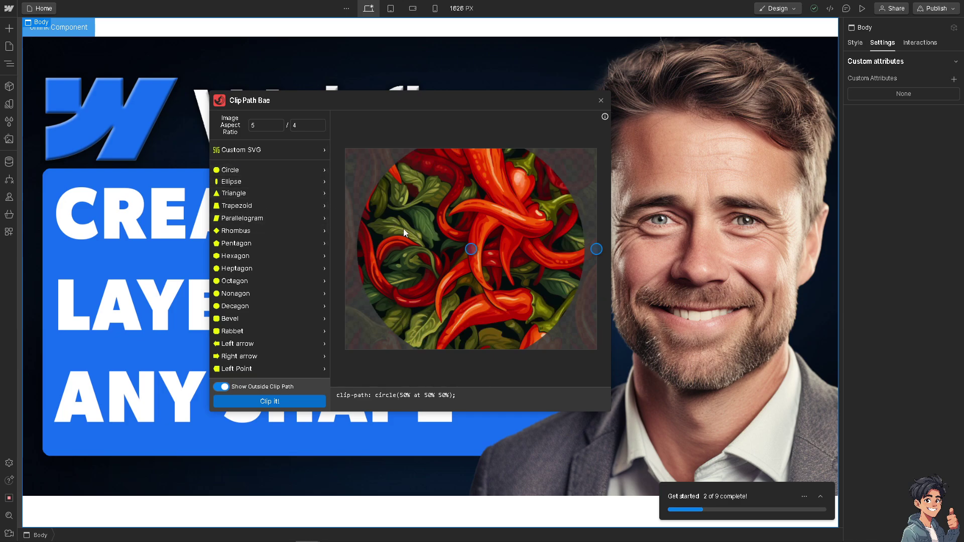
left_click(297, 400)
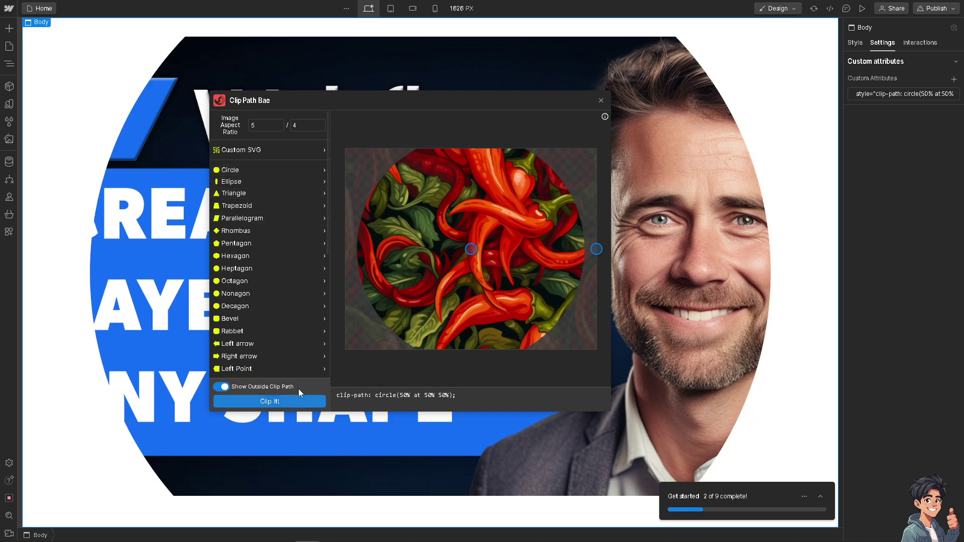
left_click(124, 152)
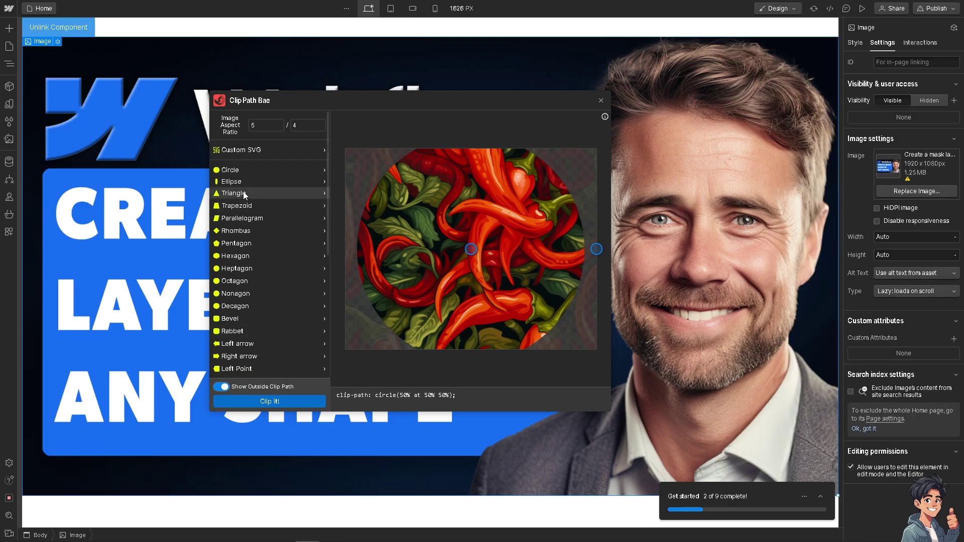
- Preview ellipse, trapezoid, parallelogram, pentagon, hexagon, heptagon, octagon and decagon clips on the hero image
left_click(240, 182)
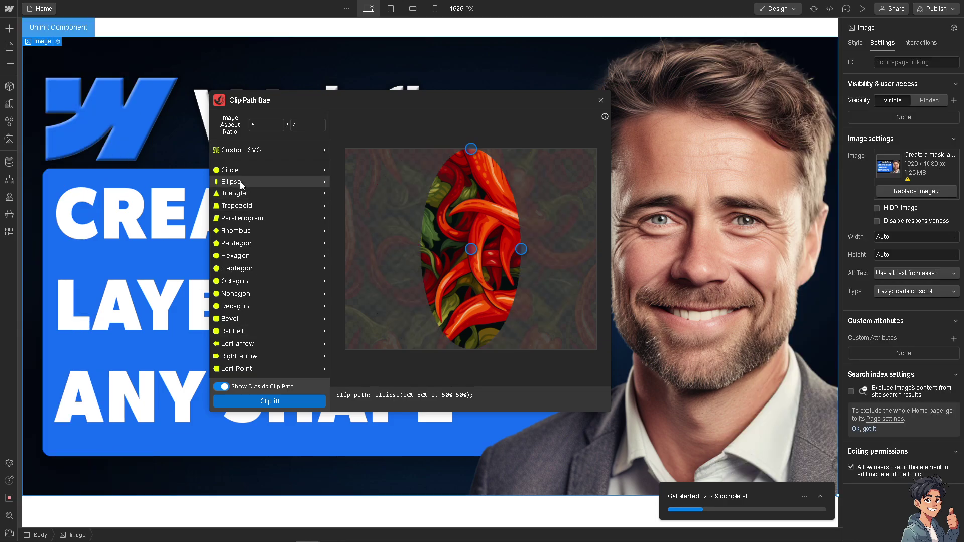
left_click(245, 207)
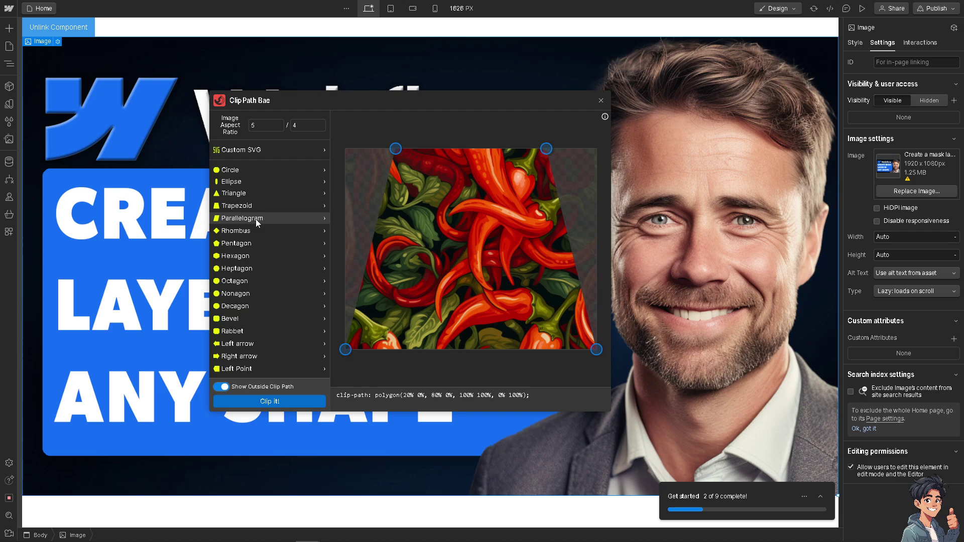
left_click(257, 222)
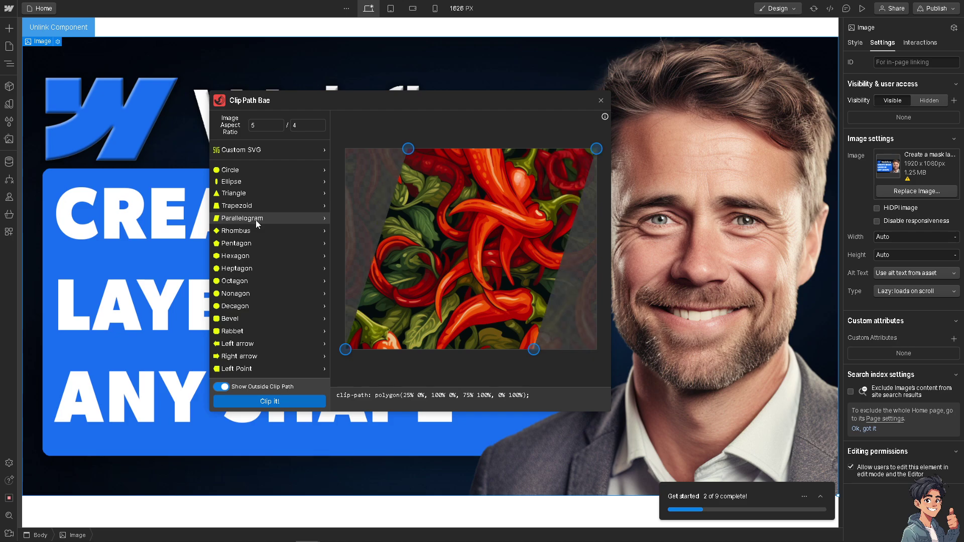
left_click(244, 245)
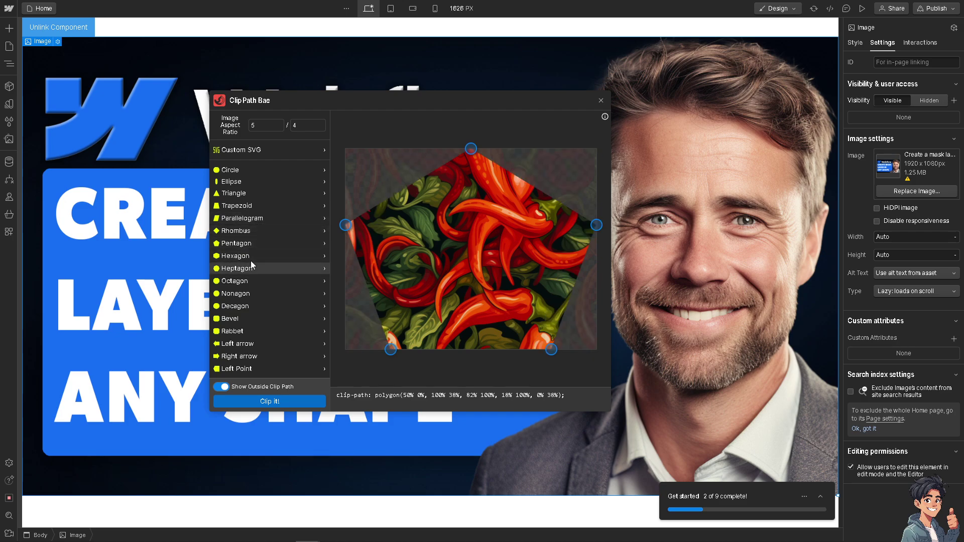
left_click(252, 258)
left_click(261, 269)
left_click(261, 281)
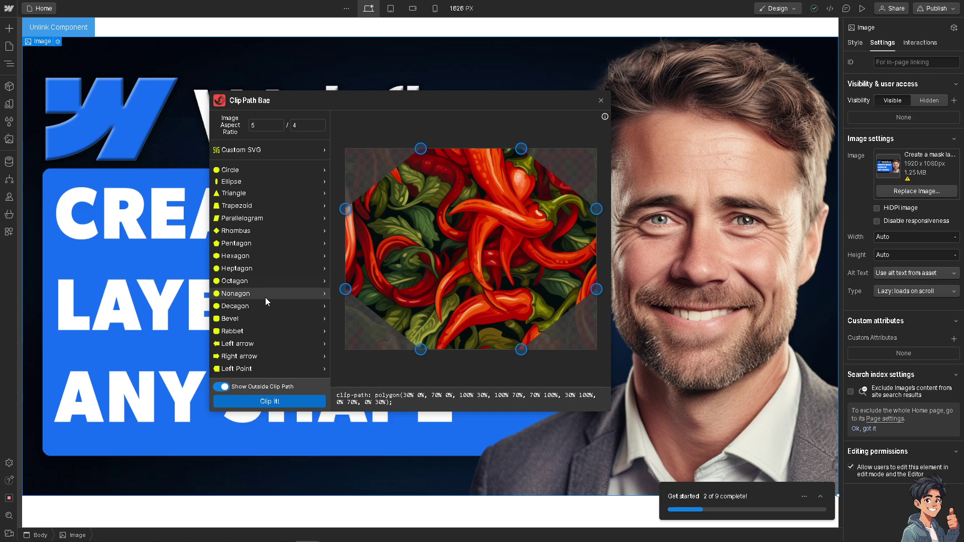
left_click(255, 305)
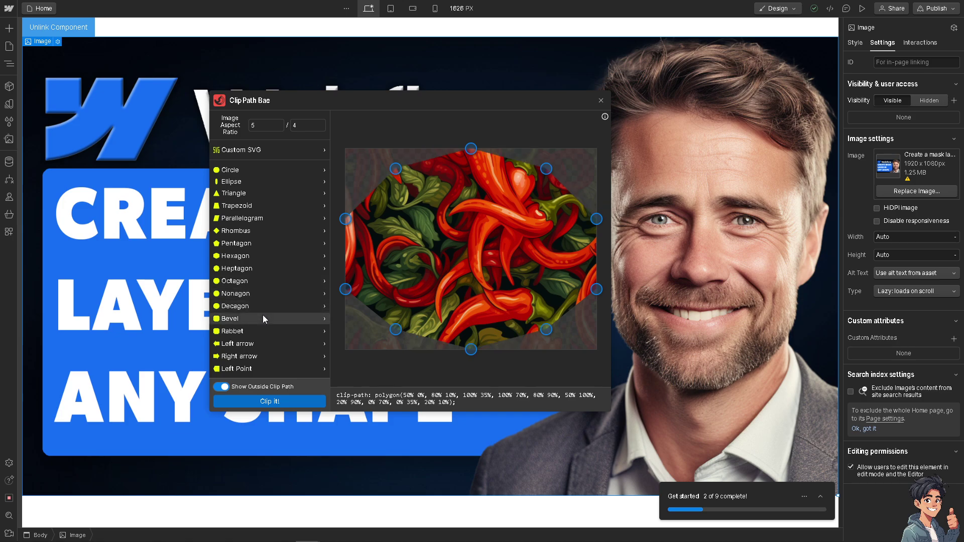
scroll(263, 314, "down", 1)
scroll(267, 304, "down", 3)
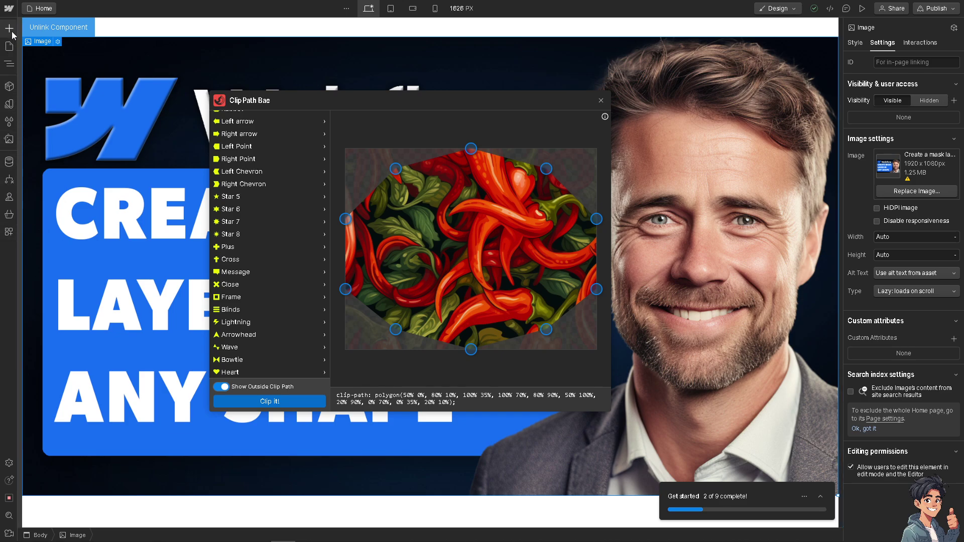
- Place the cartoon portrait from Assets onto the page and dismiss Image Settings
left_click(9, 139)
left_click_drag(77, 155, 204, 423)
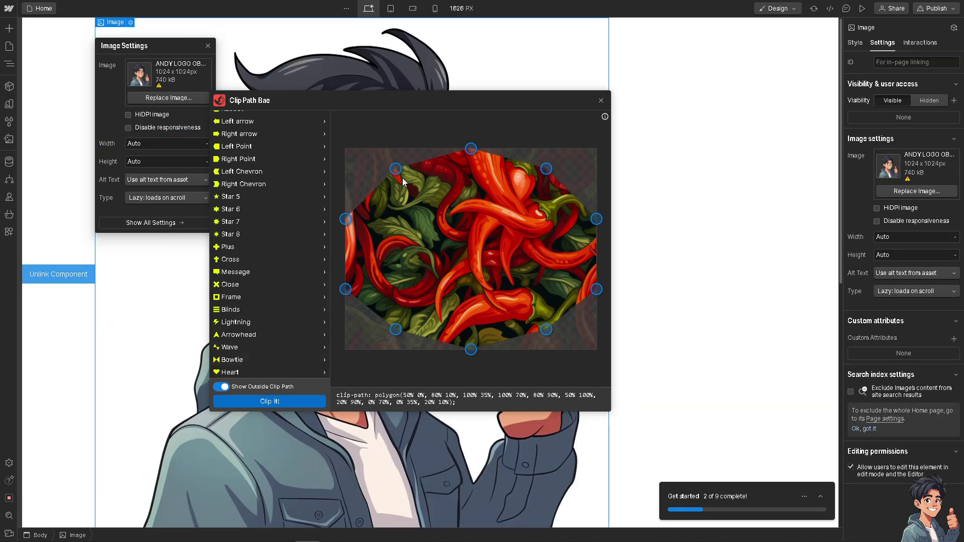
left_click(207, 46)
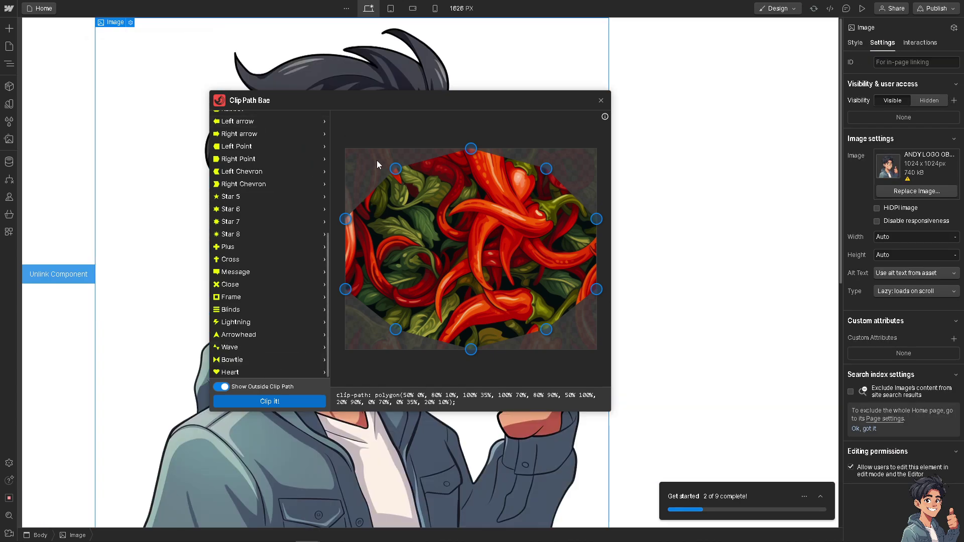
scroll(277, 218, "up", 5)
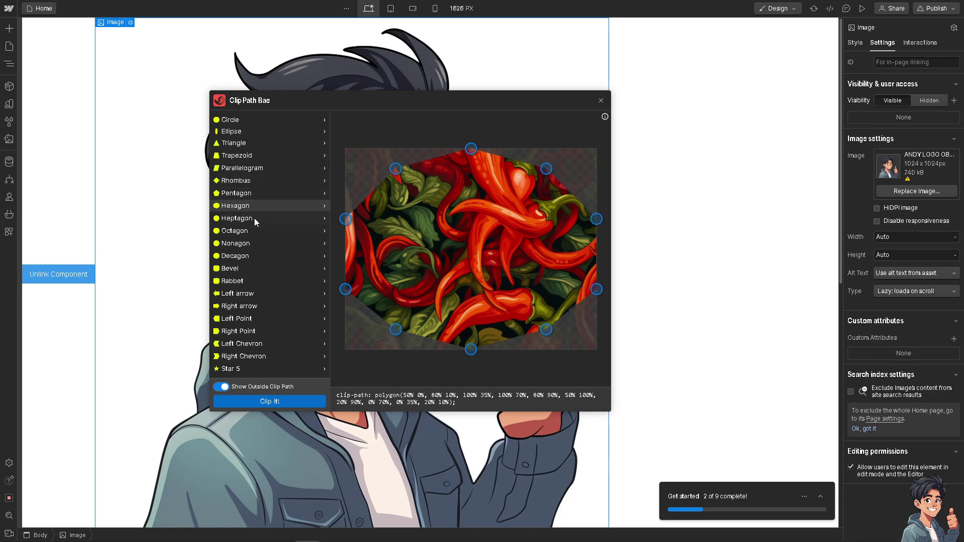
- Clip the portrait to a flat-topped pentagon, polygon(49% 38%, 100% 38%, 82% 100%, 18% 100%, 0% 38%)
left_click(256, 197)
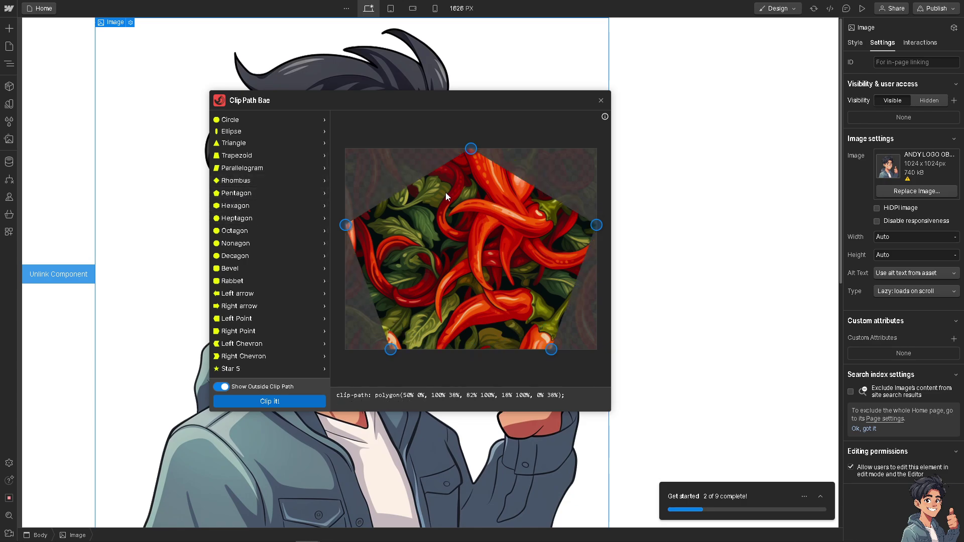
left_click_drag(466, 153, 469, 225)
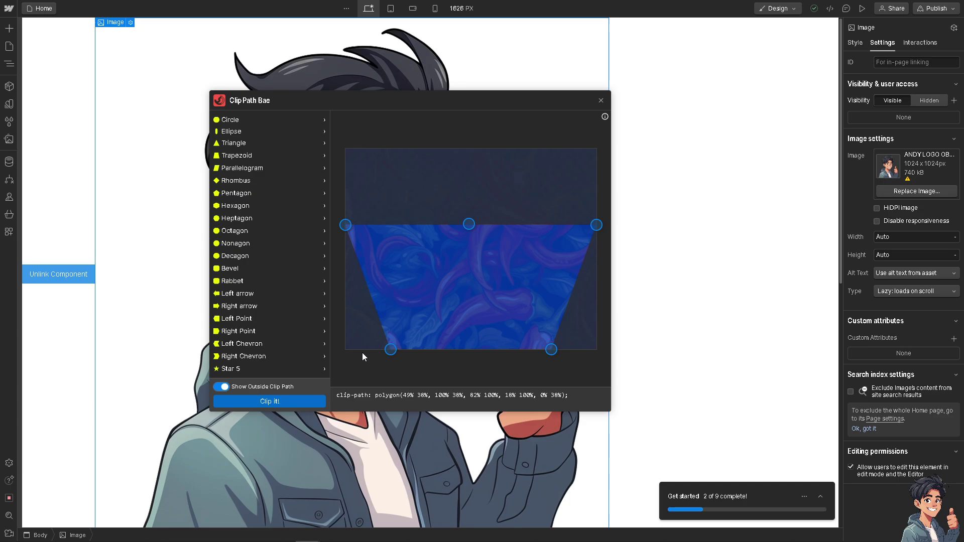
left_click(268, 400)
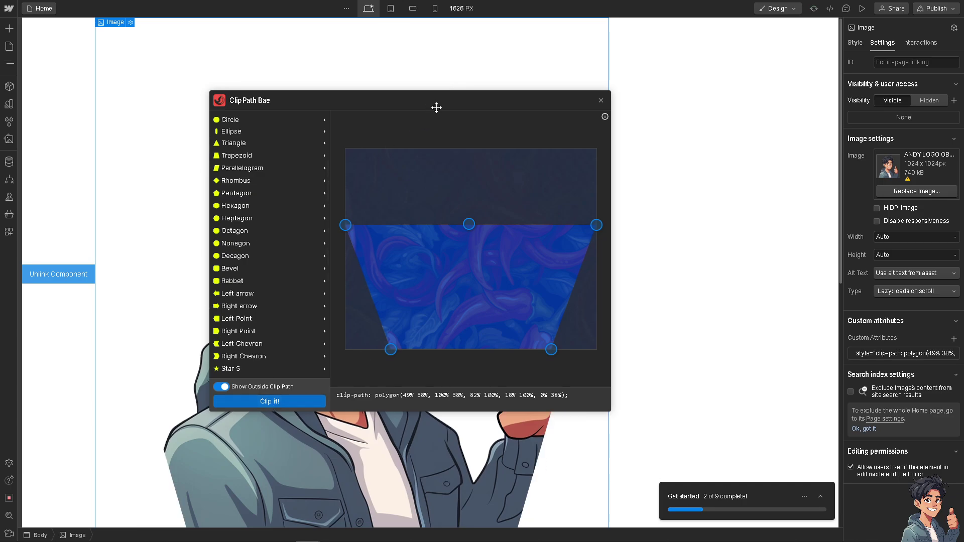
left_click_drag(436, 107, 631, 86)
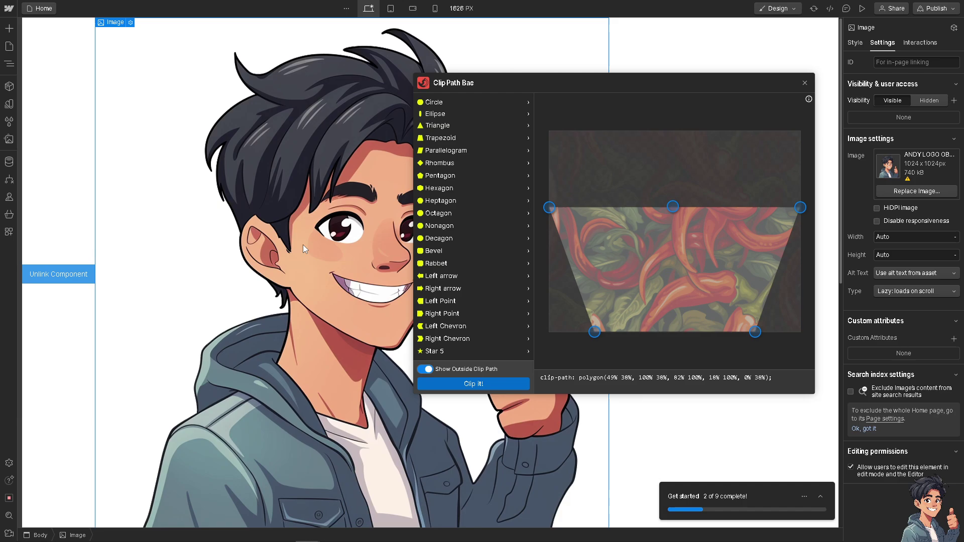
- Preview hexagon, heptagon, parallelogram, then rhombus polygon(50% 0%, 100% 50%, 50% 100%, 0% 50%) on the portrait
left_click(435, 189)
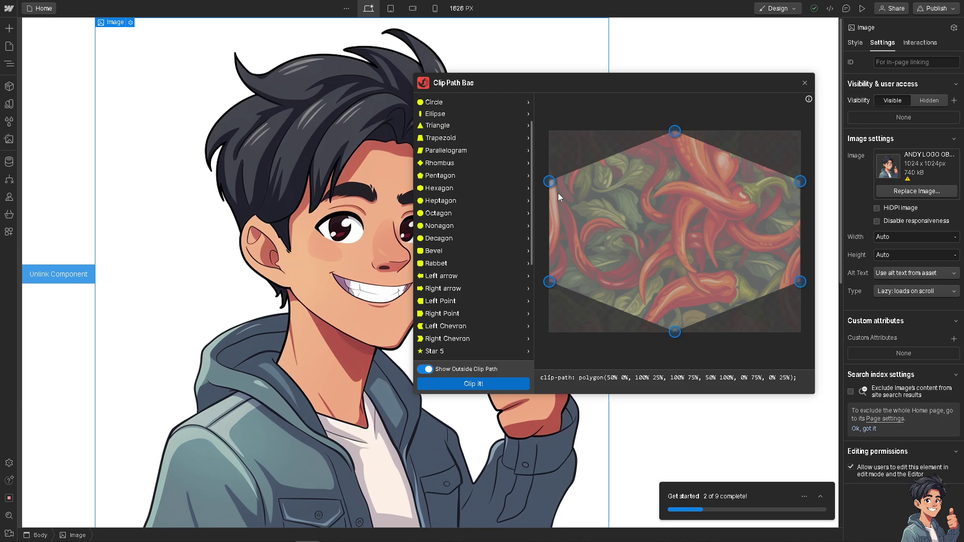
left_click(453, 200)
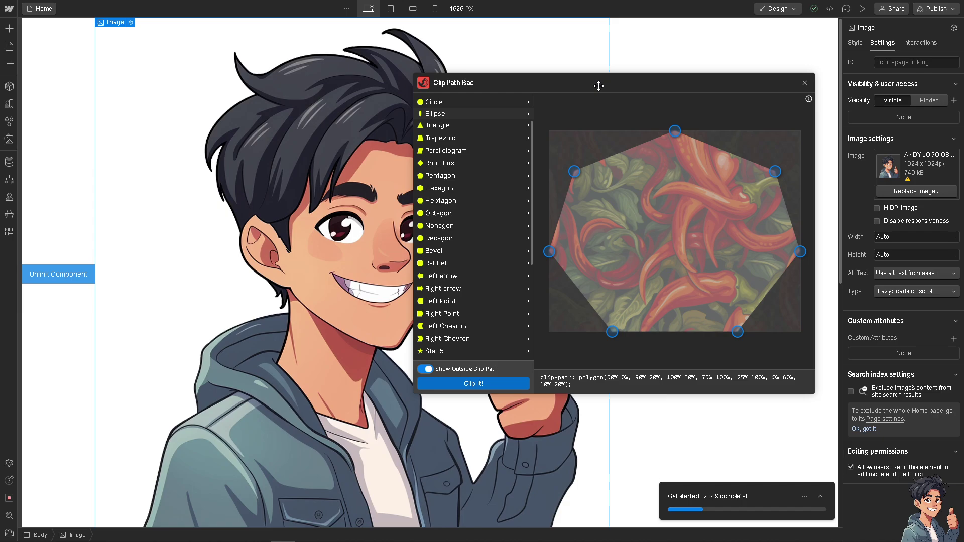
left_click_drag(605, 80, 612, 139)
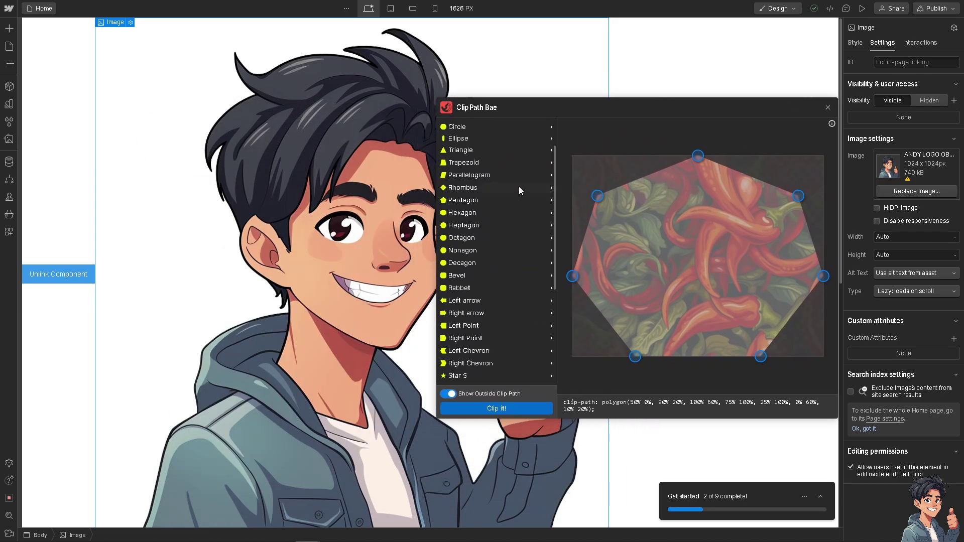
left_click(480, 176)
left_click(477, 188)
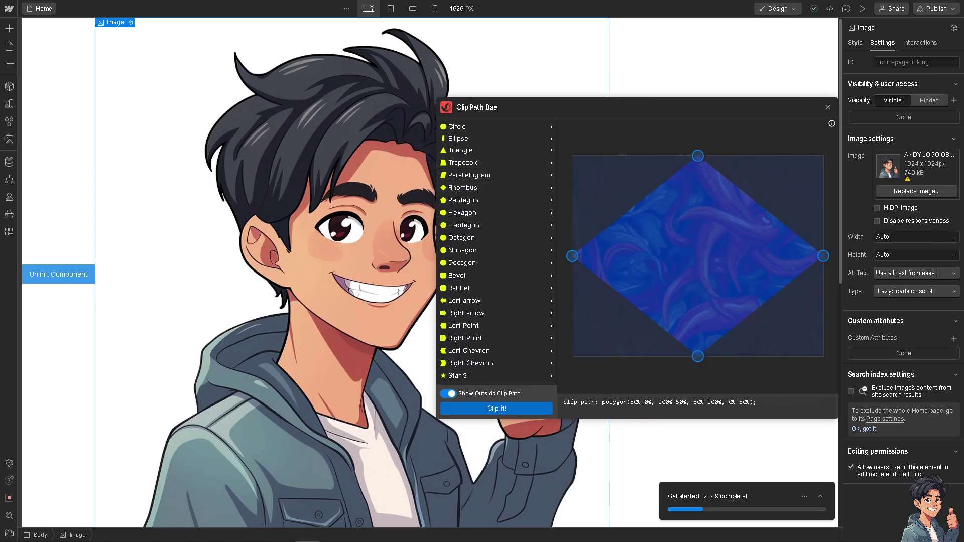